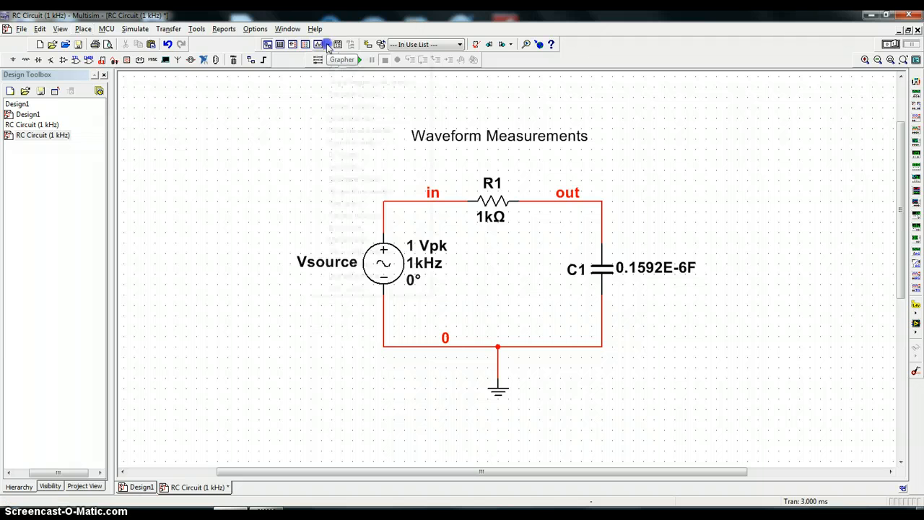
# - Run a transient analysis from 0.001 to 0.003 s with V(in) and V(out) as the output variables
pyautogui.click(327, 45)
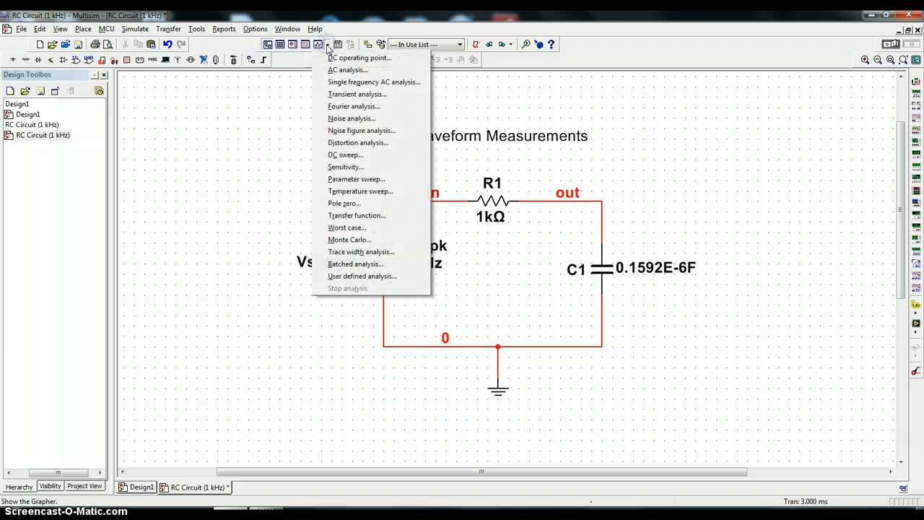
pyautogui.click(336, 96)
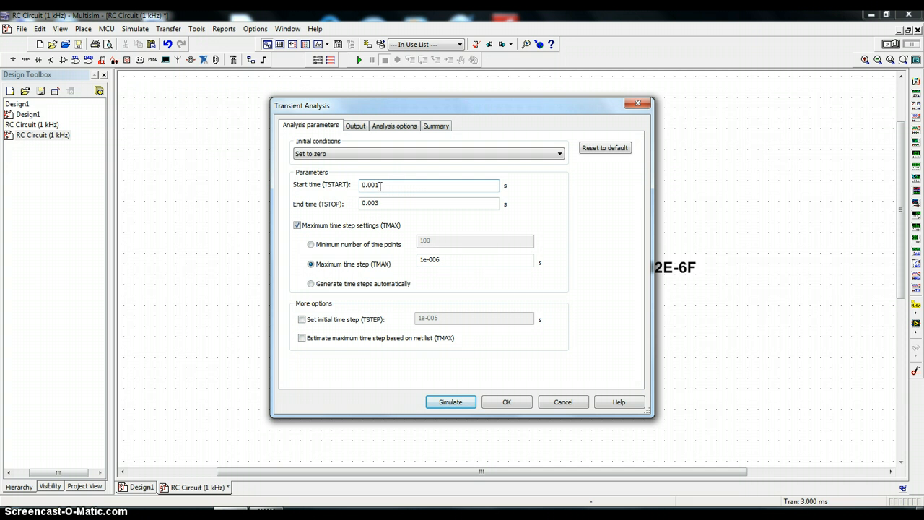
pyautogui.click(377, 204)
pyautogui.click(377, 204)
pyautogui.click(354, 127)
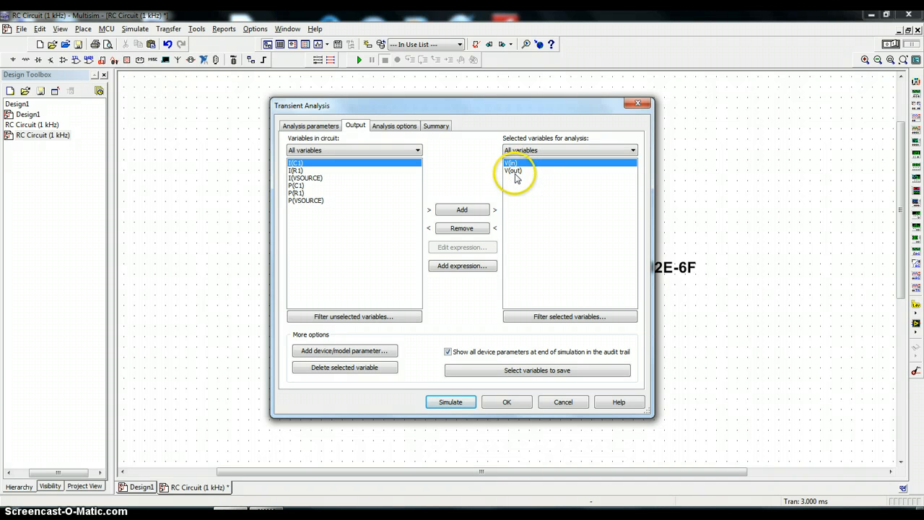
pyautogui.click(445, 403)
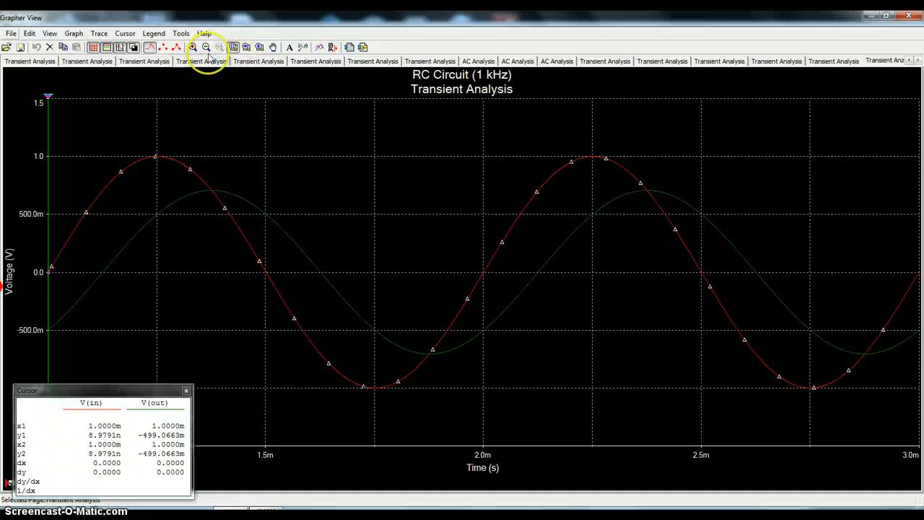
# - Close the graph and rerun the transient analysis with the end time set to 0.002 s
pyautogui.click(911, 14)
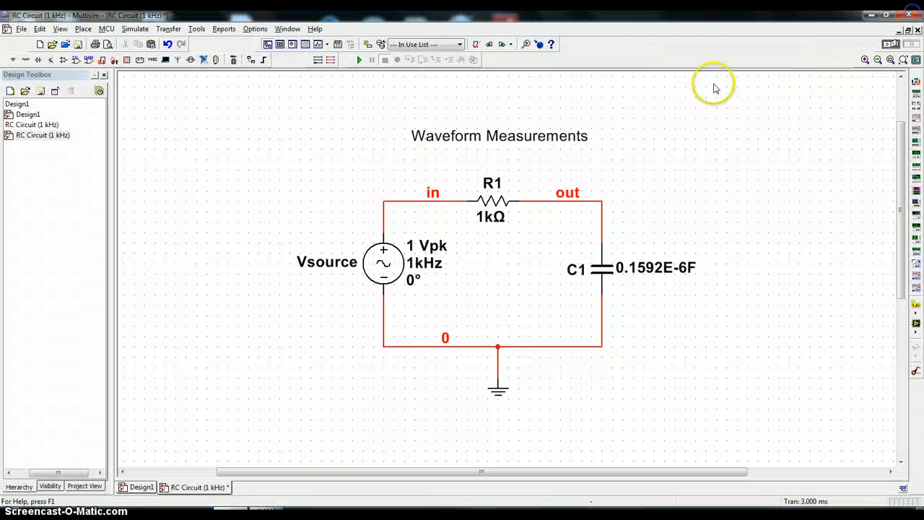
pyautogui.click(327, 44)
pyautogui.click(354, 94)
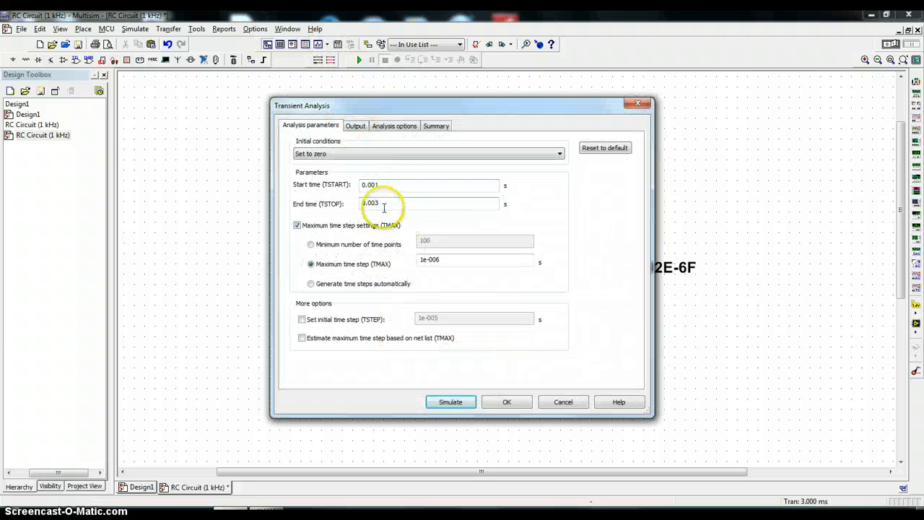
pyautogui.click(377, 203)
pyautogui.click(377, 202)
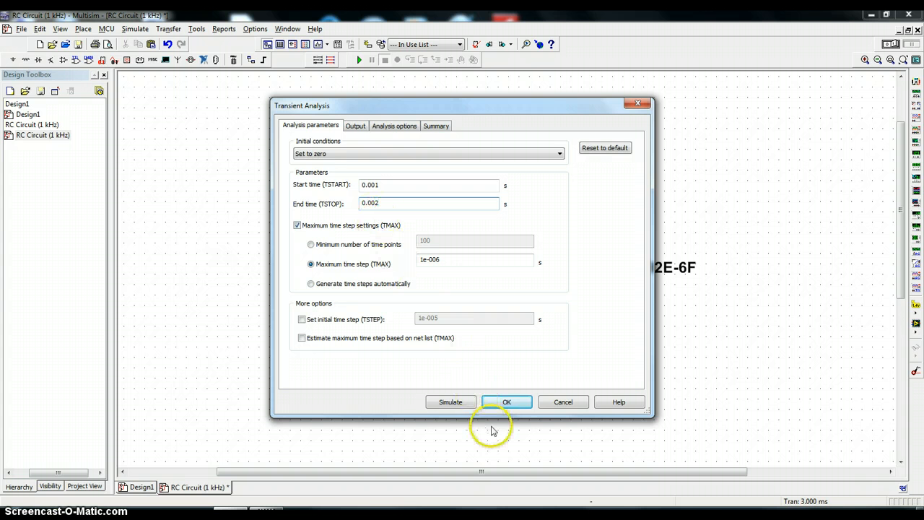
pyautogui.click(449, 402)
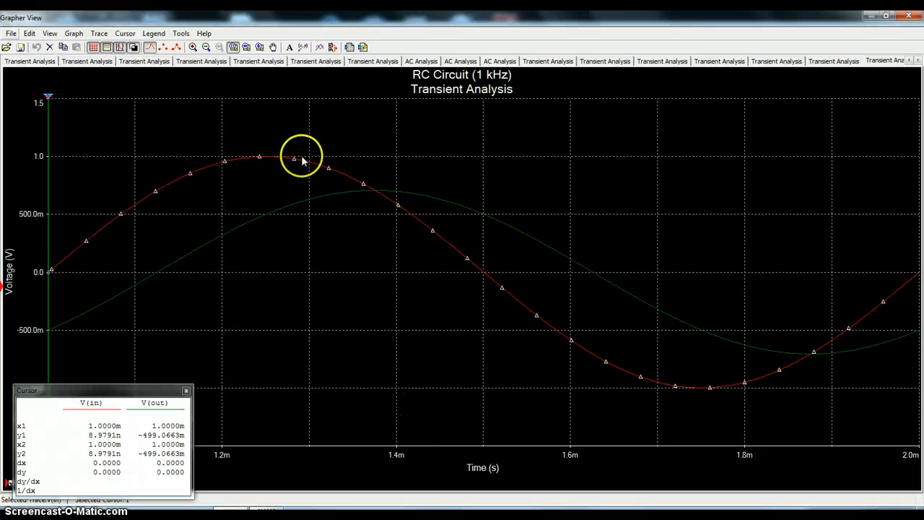
# - Try moving cursor 2 from the start of the V(in) trace to about 1.07 ms
pyautogui.click(398, 191)
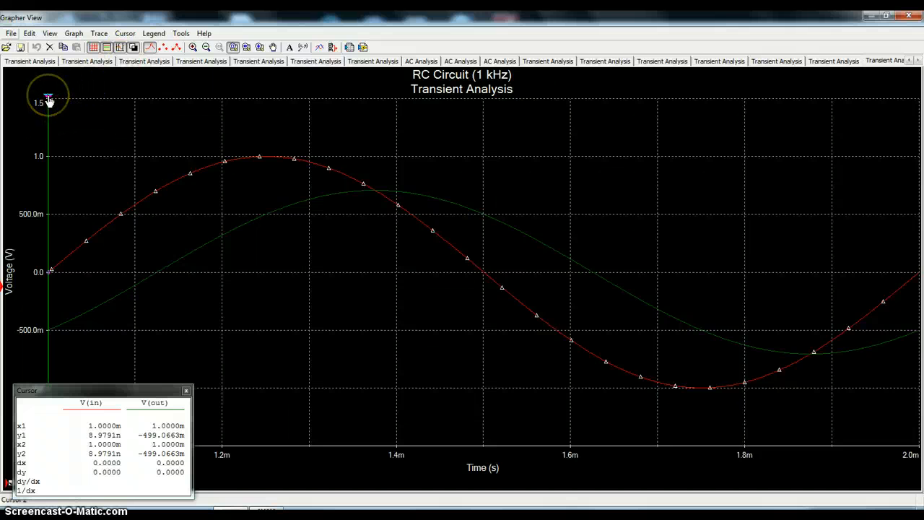
pyautogui.moveTo(48, 99); pyautogui.dragTo(108, 96)
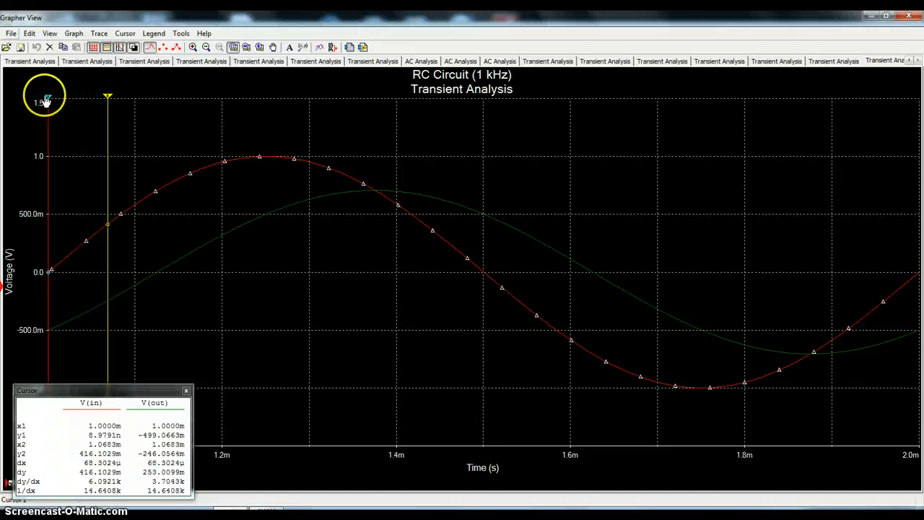
pyautogui.click(110, 99)
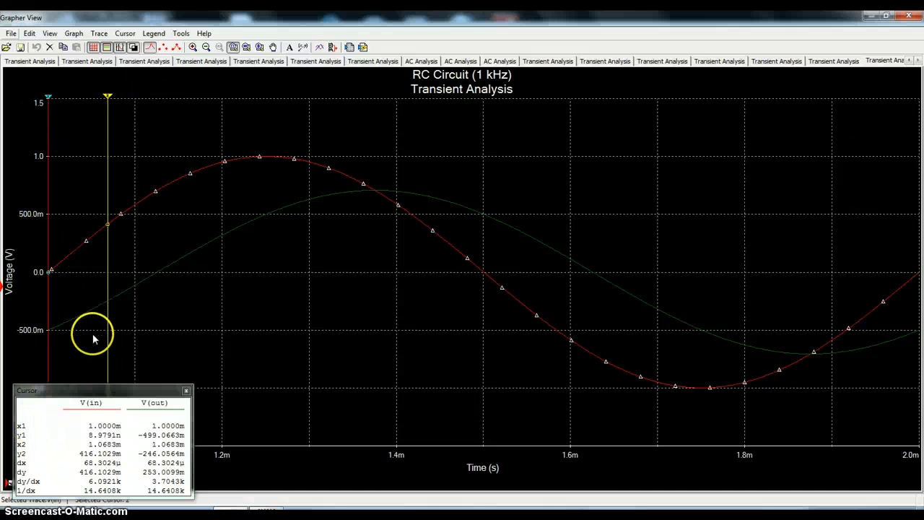
pyautogui.click(108, 131)
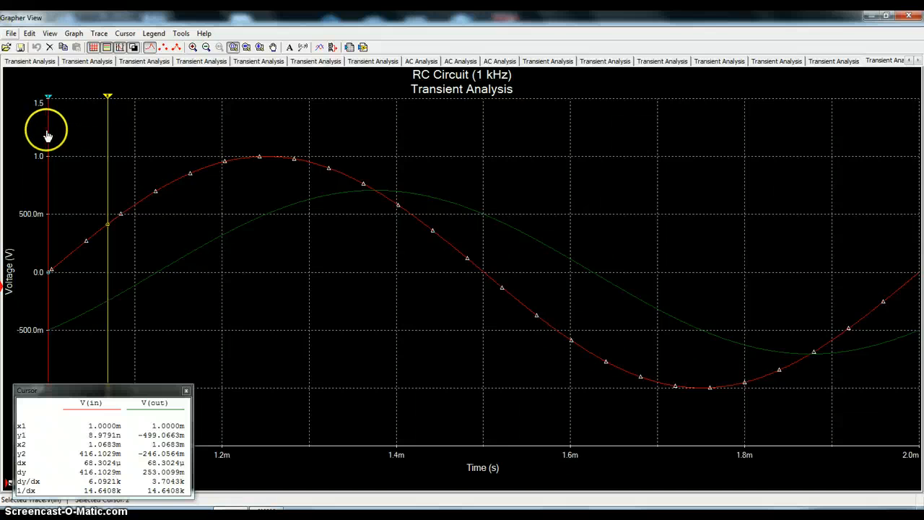
pyautogui.click(99, 138)
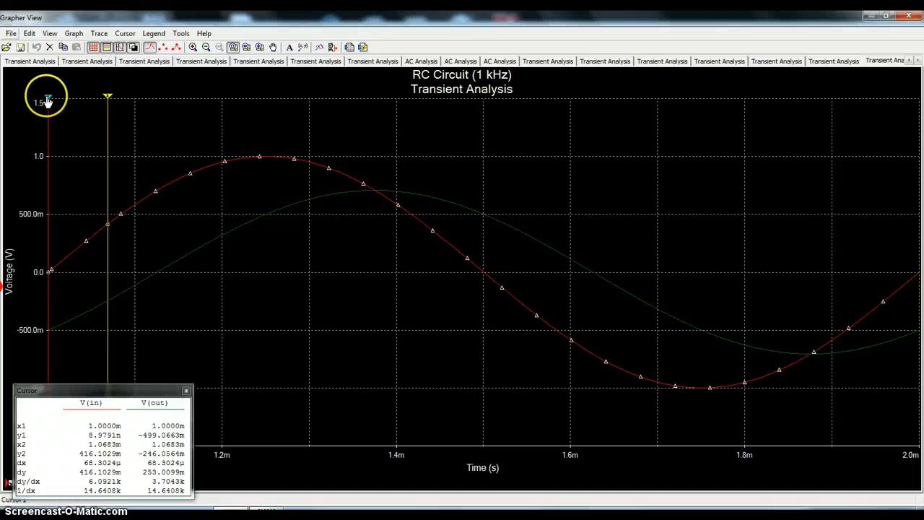
# - Return cursor 2 to the start of the plot at 1.0 ms and place cursor 1 at about 1.10 ms
pyautogui.moveTo(47, 96)
pyautogui.mouseDown()
pyautogui.moveTo(140, 102)
pyautogui.moveTo(47, 101)
pyautogui.mouseUp()
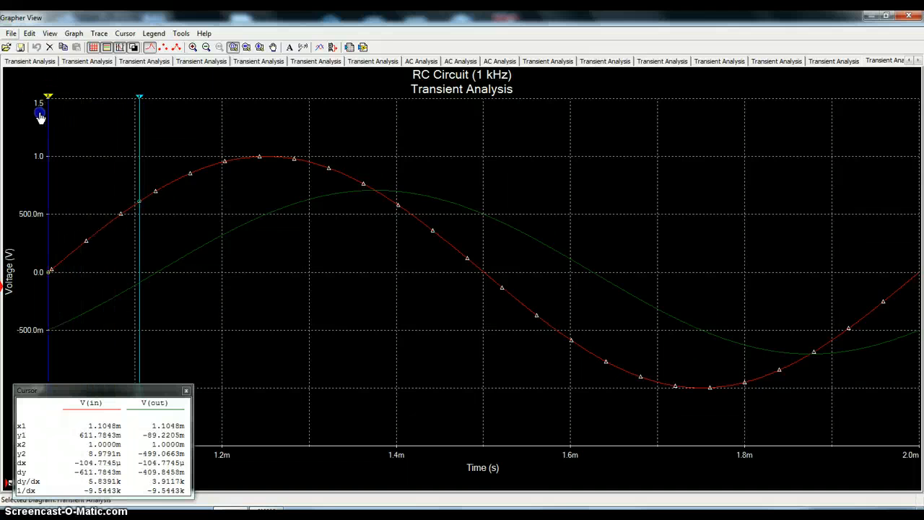
pyautogui.click(141, 99)
pyautogui.click(141, 109)
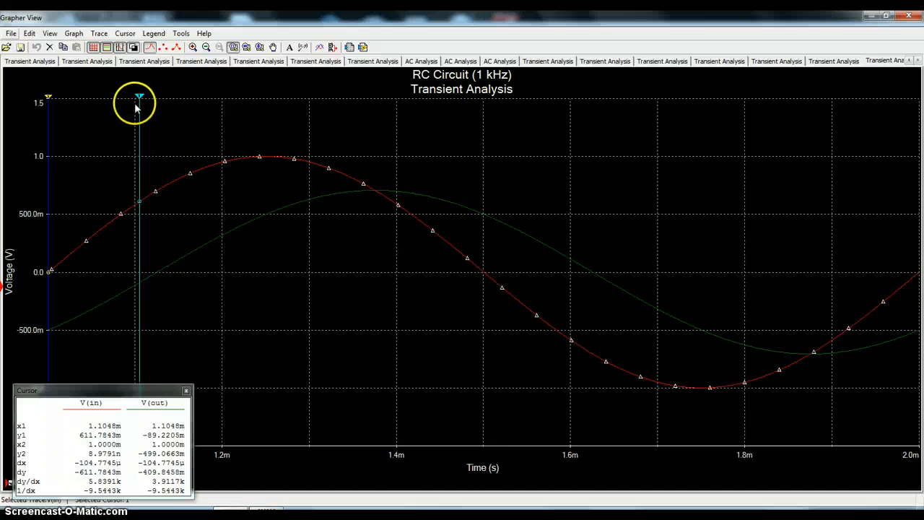
# - Shift cursor 1 to about 1.14 ms and send it forward to the next Y maximum of V(in)
pyautogui.moveTo(139, 96); pyautogui.dragTo(173, 97)
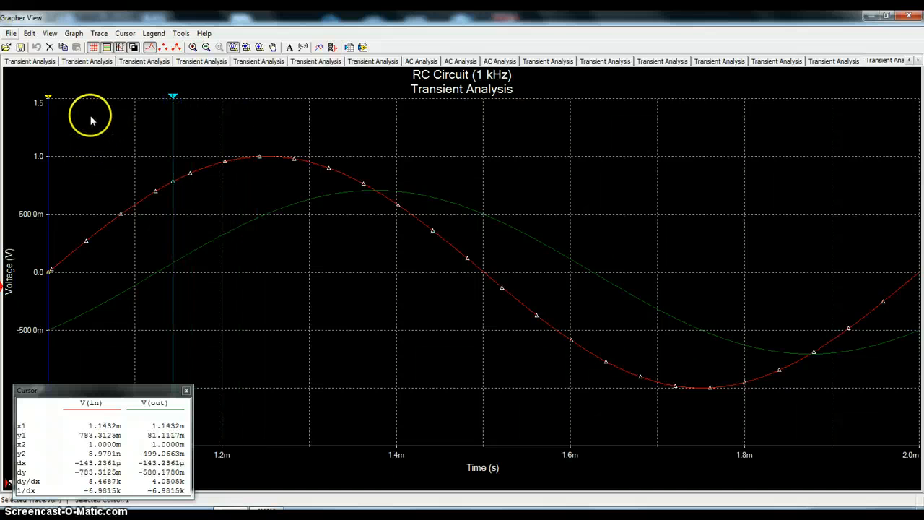
pyautogui.click(125, 34)
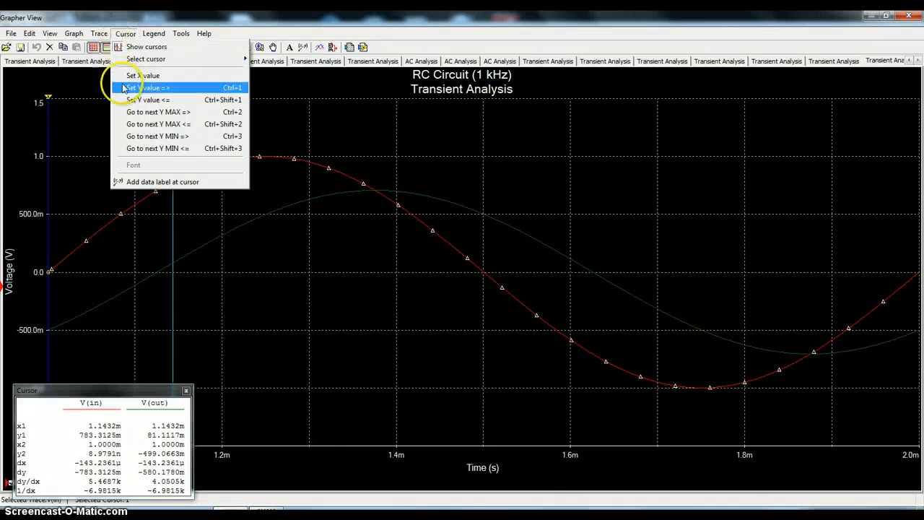
pyautogui.click(171, 115)
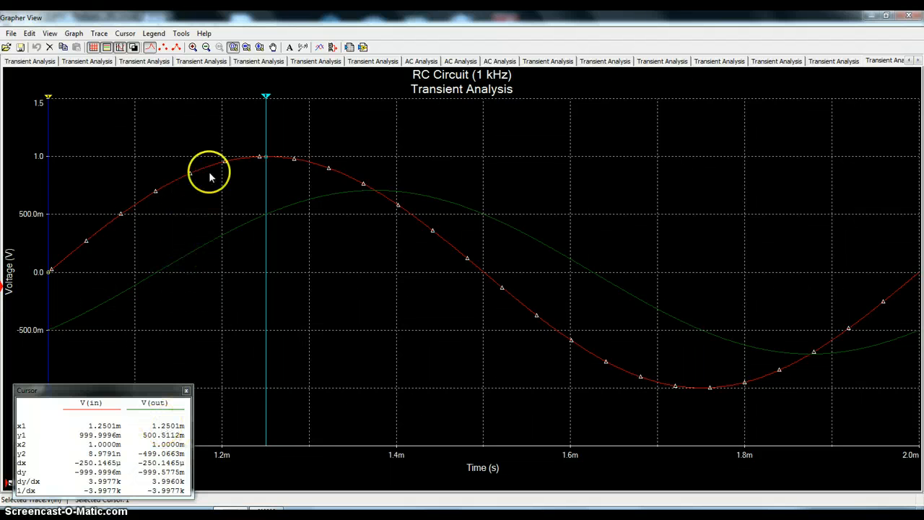
pyautogui.click(268, 159)
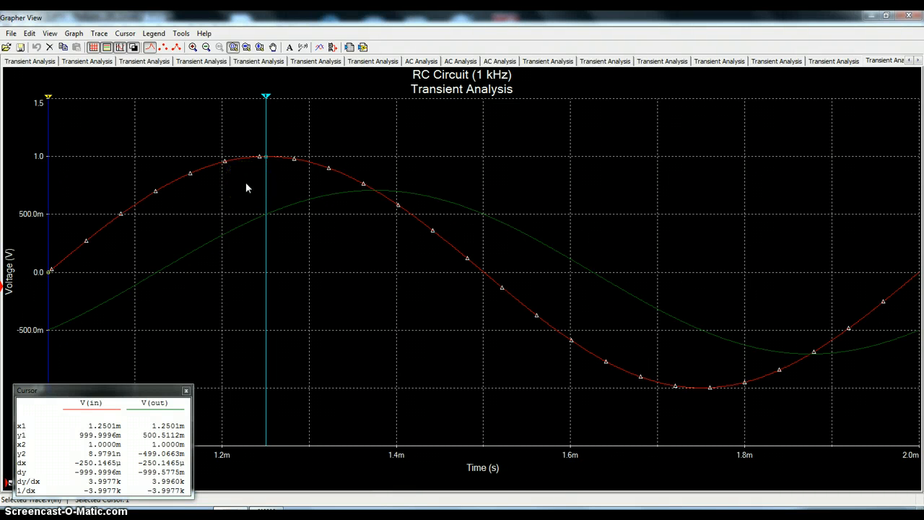
pyautogui.click(252, 184)
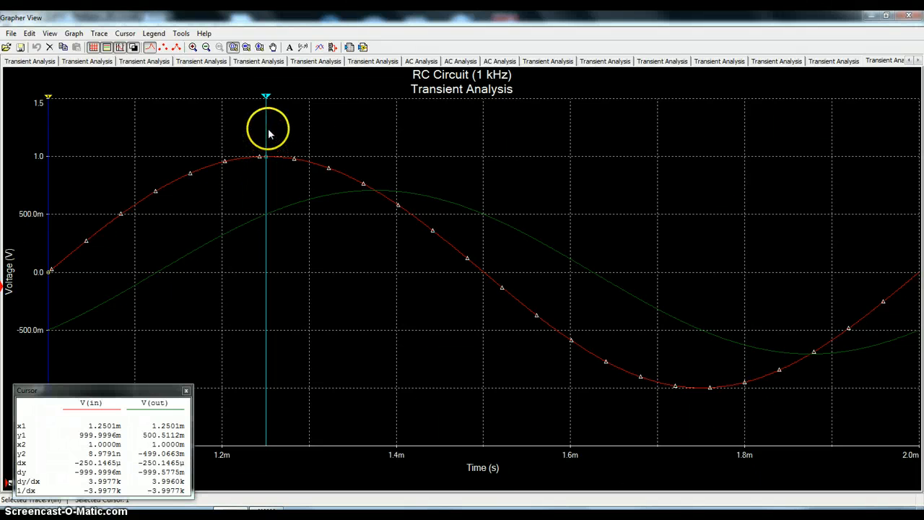
# - Select the V(out) trace and send cursor 1 forward to its next Y maximum
pyautogui.click(316, 197)
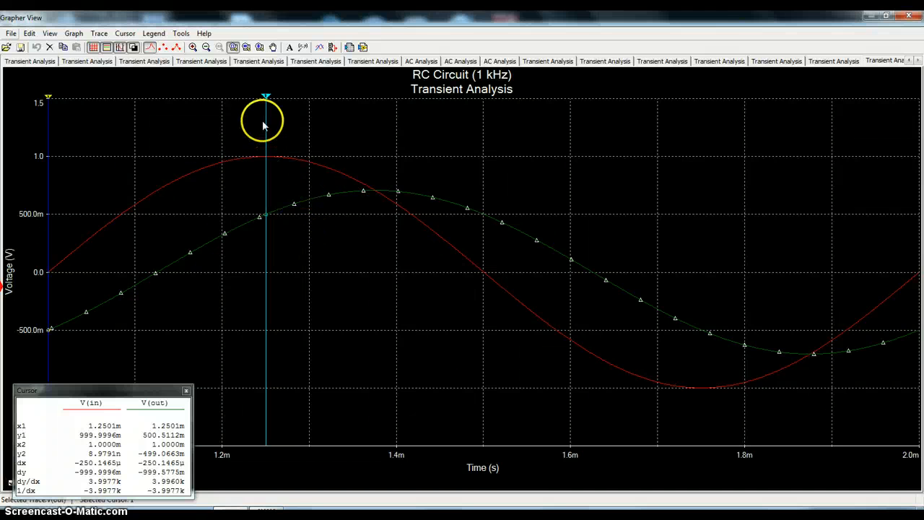
pyautogui.click(267, 98)
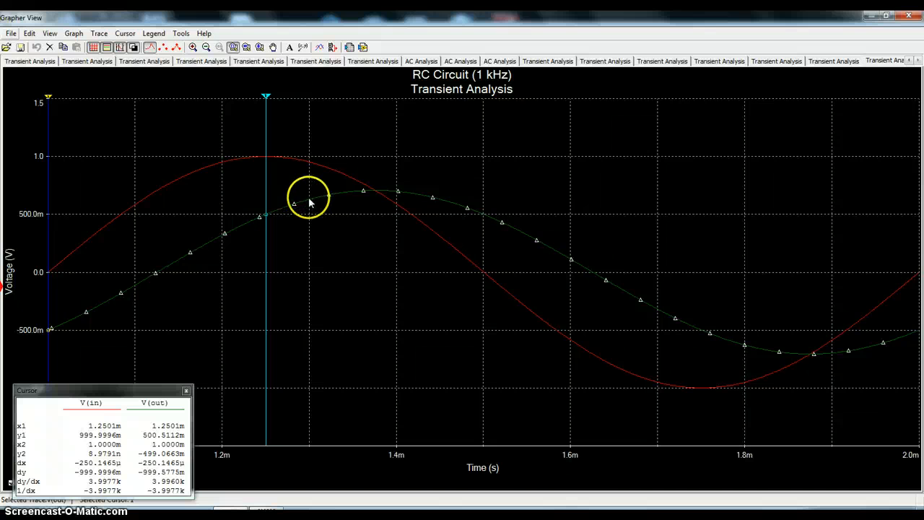
pyautogui.click(126, 33)
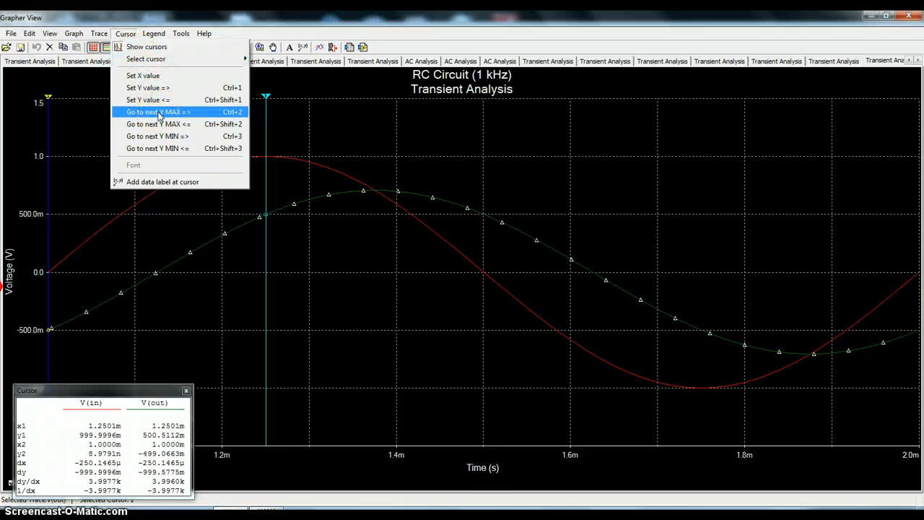
pyautogui.click(159, 114)
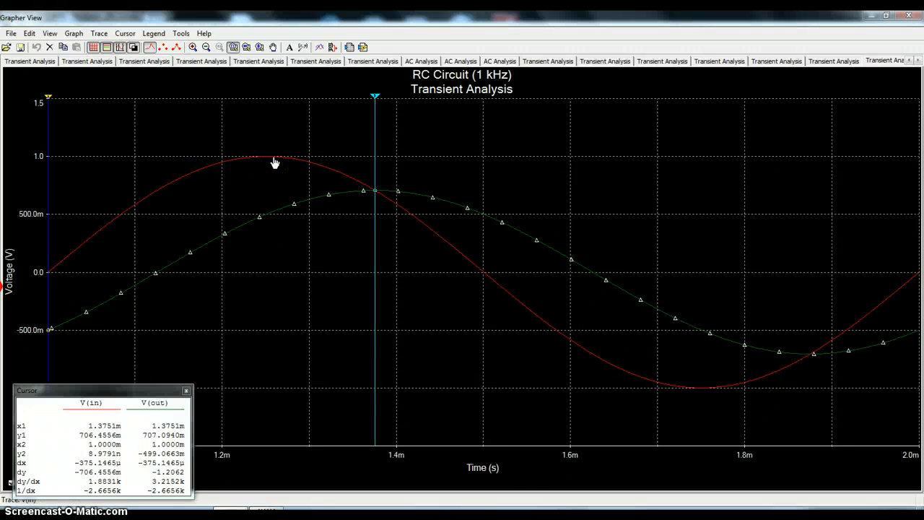
# - Move cursor 1 back ahead of the first zero crossing of V(out), to about 1.09 ms
pyautogui.click(375, 155)
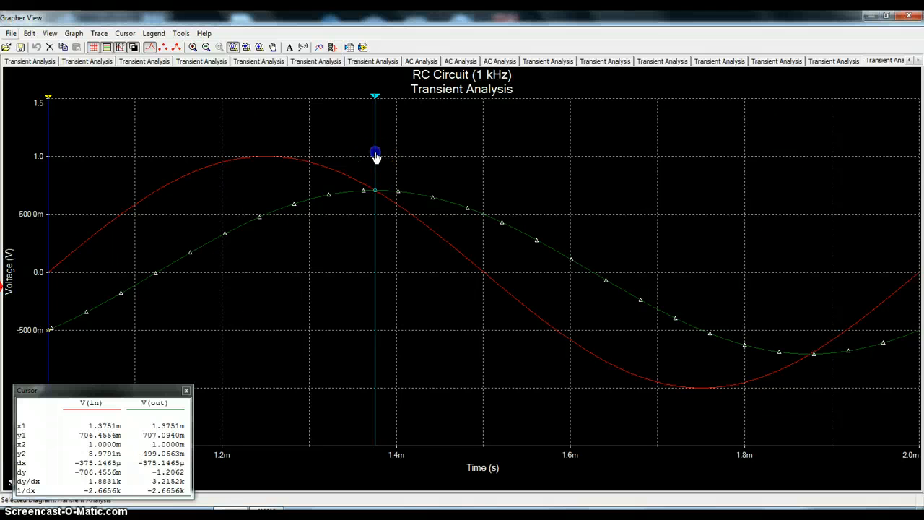
pyautogui.moveTo(375, 155); pyautogui.dragTo(292, 157)
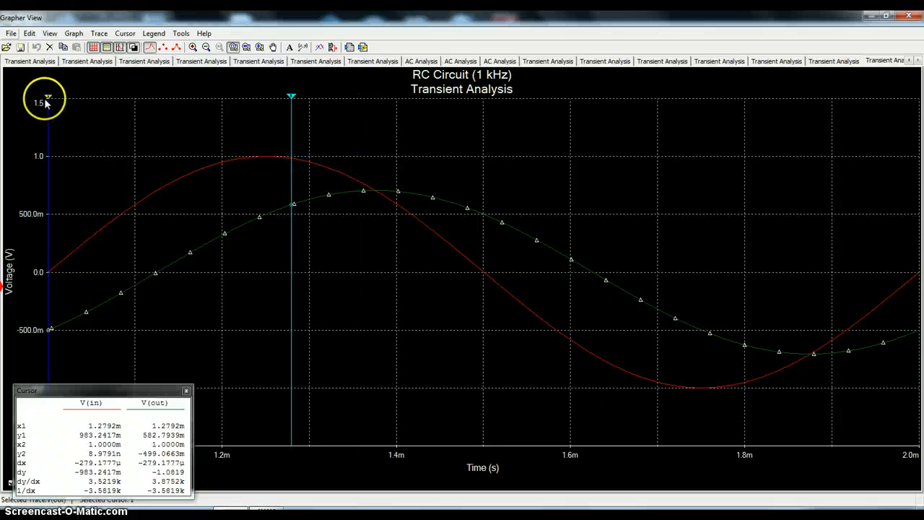
pyautogui.rightClick(286, 125)
pyautogui.rightClick(279, 125)
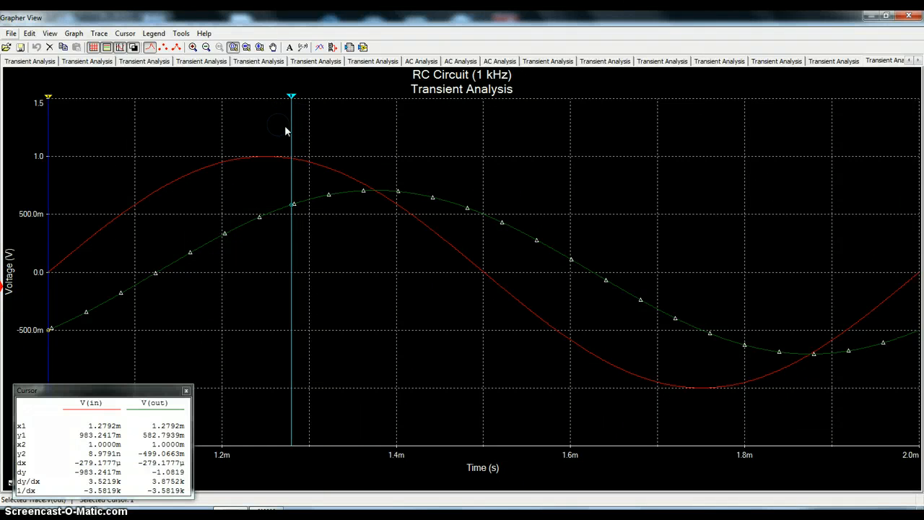
pyautogui.moveTo(291, 133); pyautogui.dragTo(127, 159)
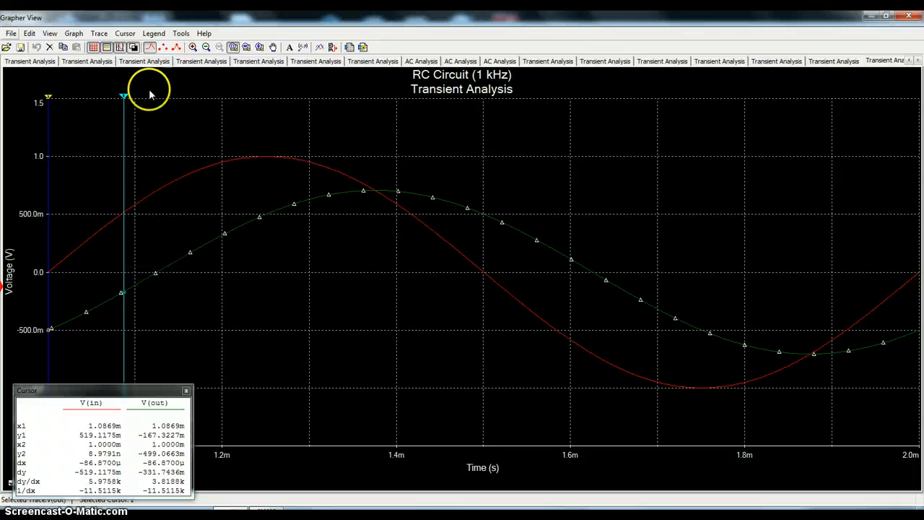
# - Send cursor 1 forward along V(out) to the point where the Y value is 0
pyautogui.click(125, 35)
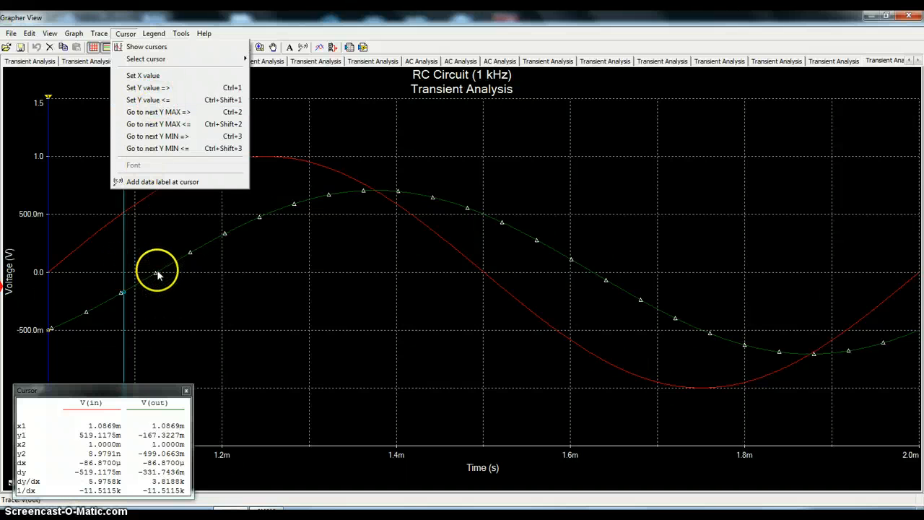
pyautogui.click(155, 90)
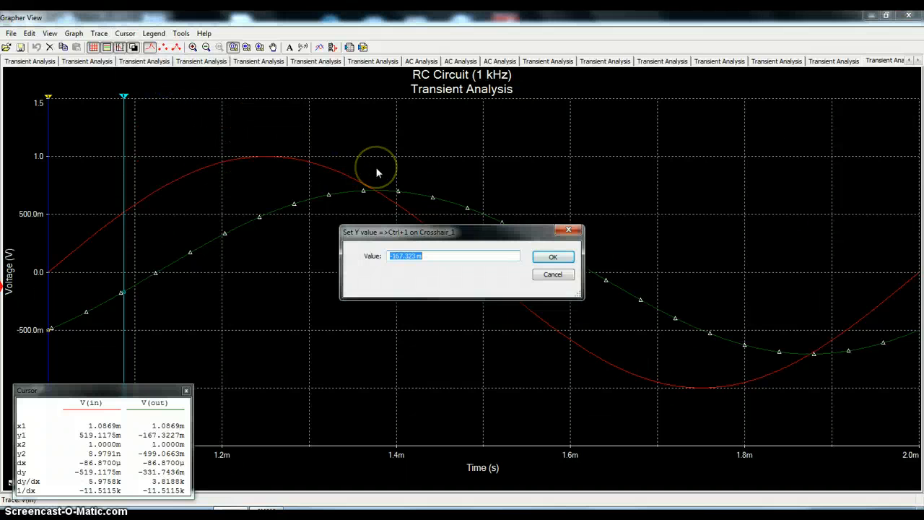
pyautogui.write('0')
pyautogui.click(552, 257)
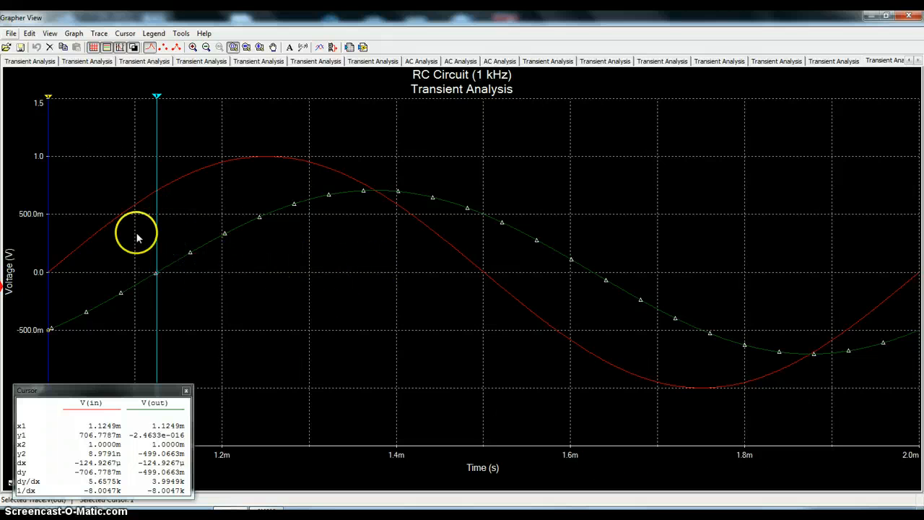
pyautogui.click(47, 105)
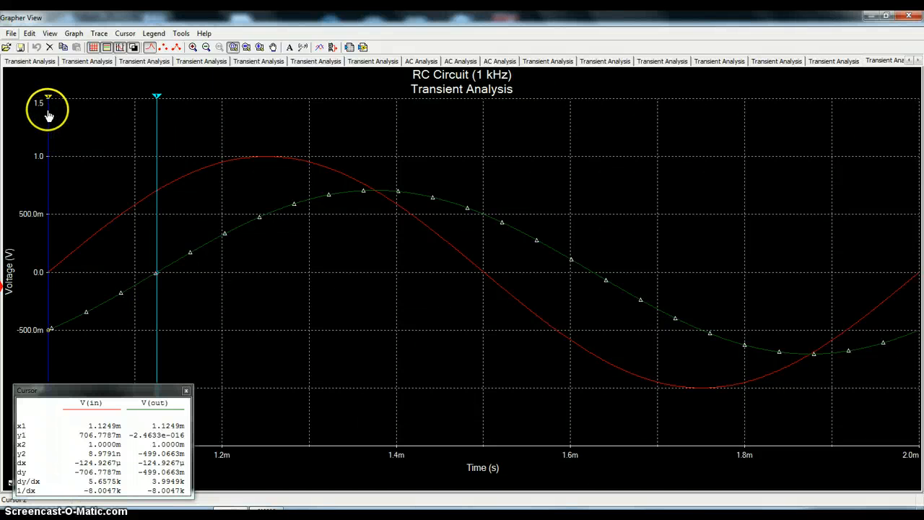
pyautogui.click(51, 271)
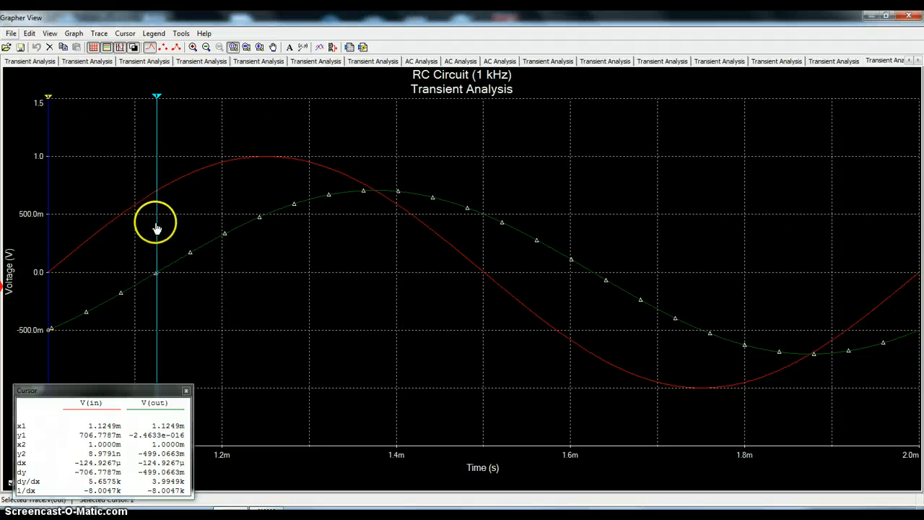
# - Move cursor 1 past the zero crossing to about 1.19 ms and send it backward to a Y value of 0 on V(out)
pyautogui.moveTo(157, 228); pyautogui.dragTo(213, 230)
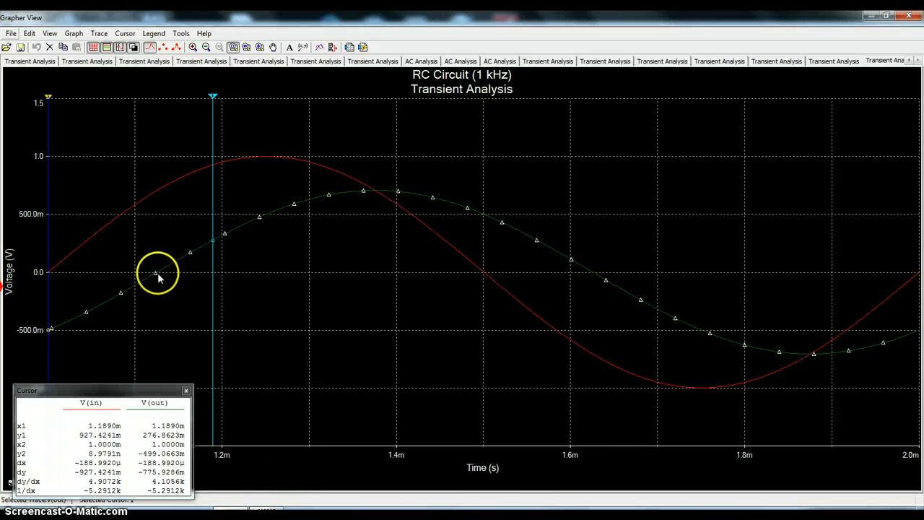
pyautogui.click(125, 34)
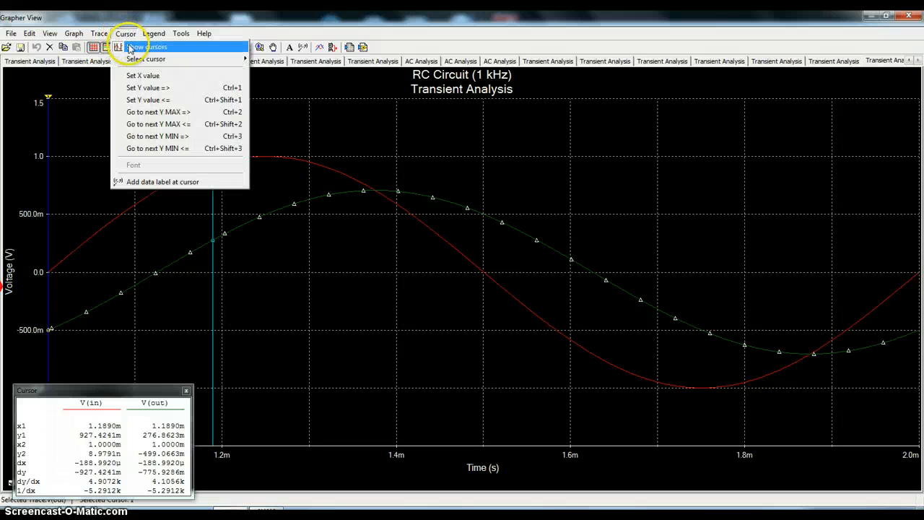
pyautogui.click(152, 100)
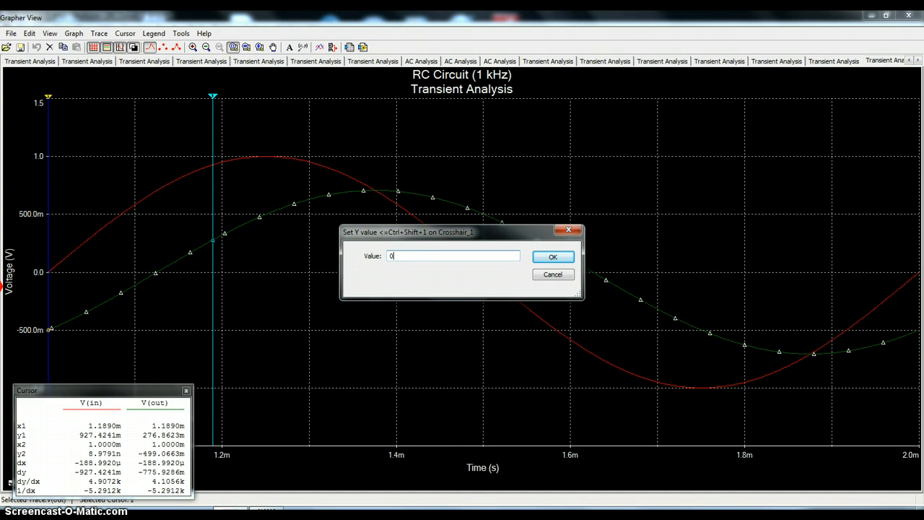
pyautogui.click(553, 256)
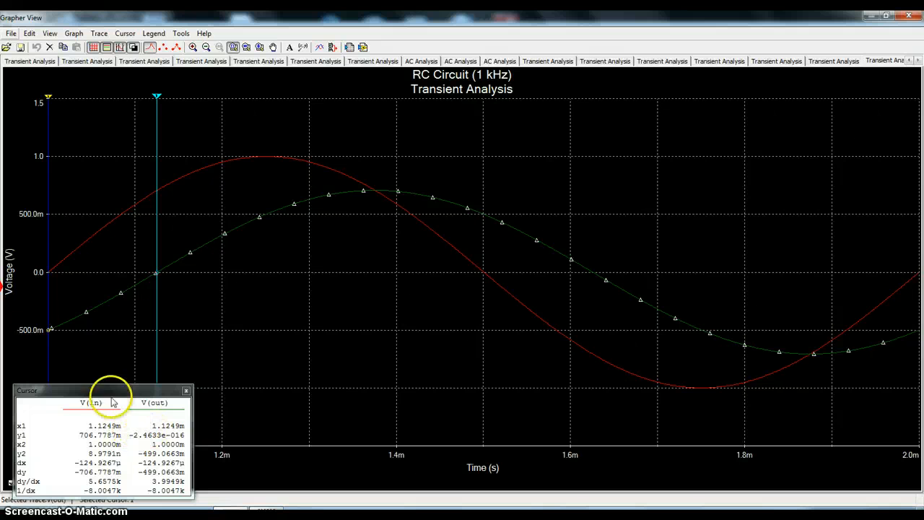
pyautogui.click(163, 291)
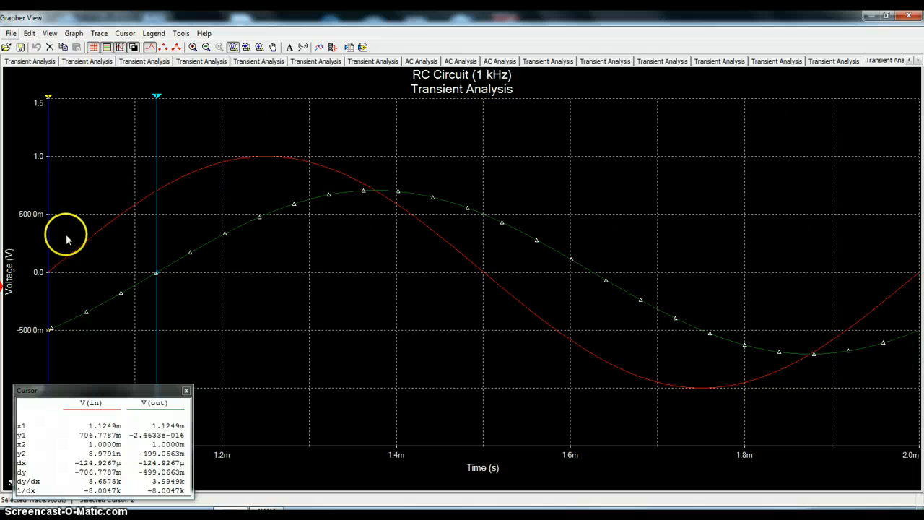
pyautogui.click(159, 241)
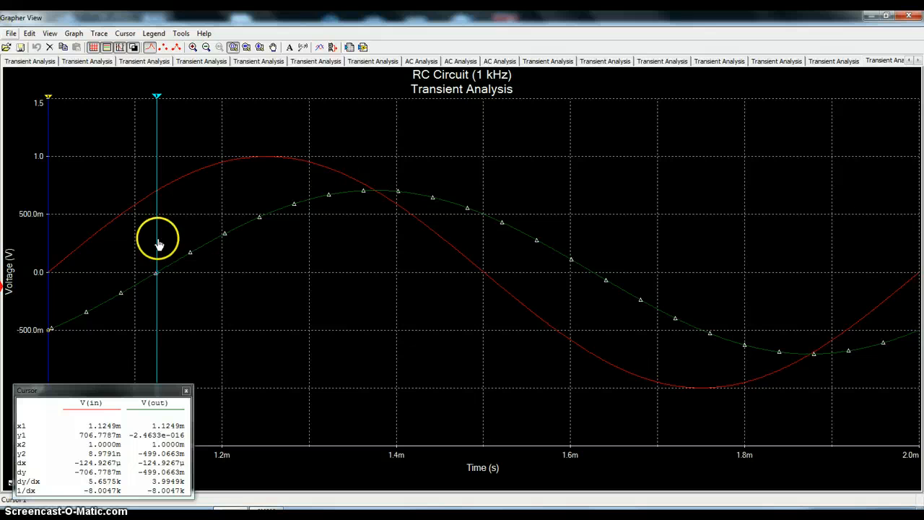